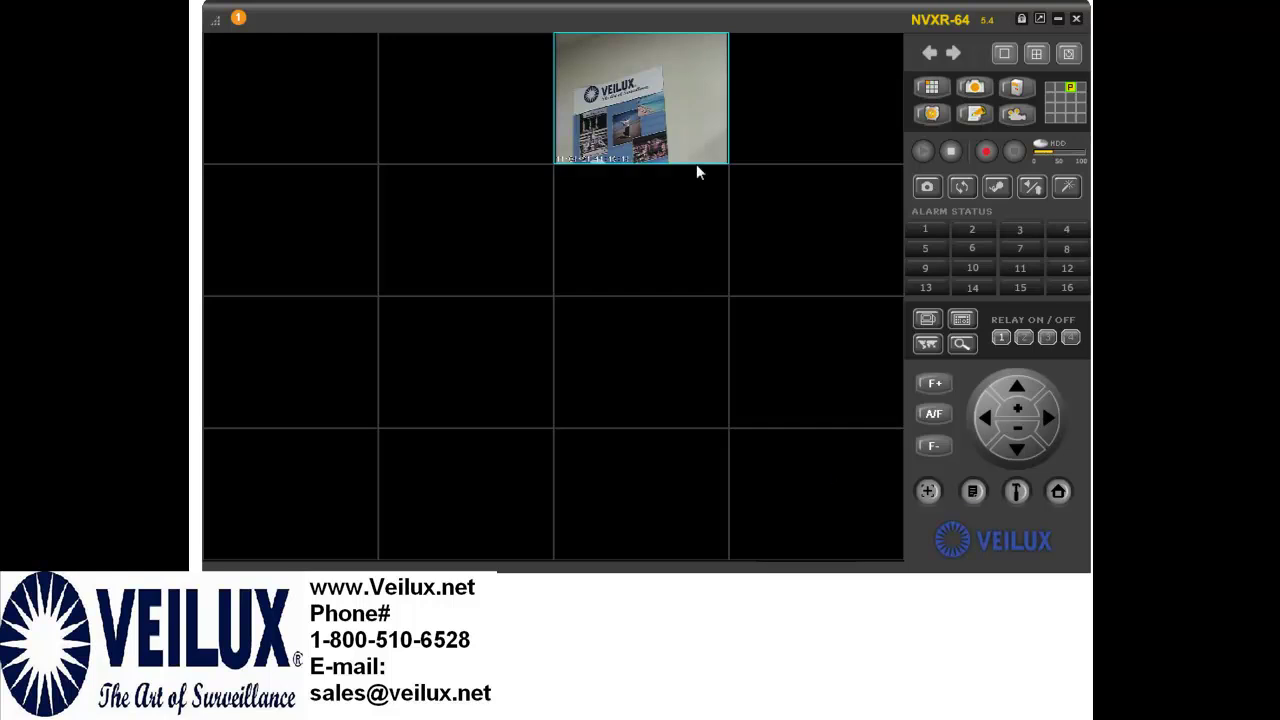
# - Open the context menu of the live camera tile showing the Veilux poster
pyautogui.rightClick(613, 109)
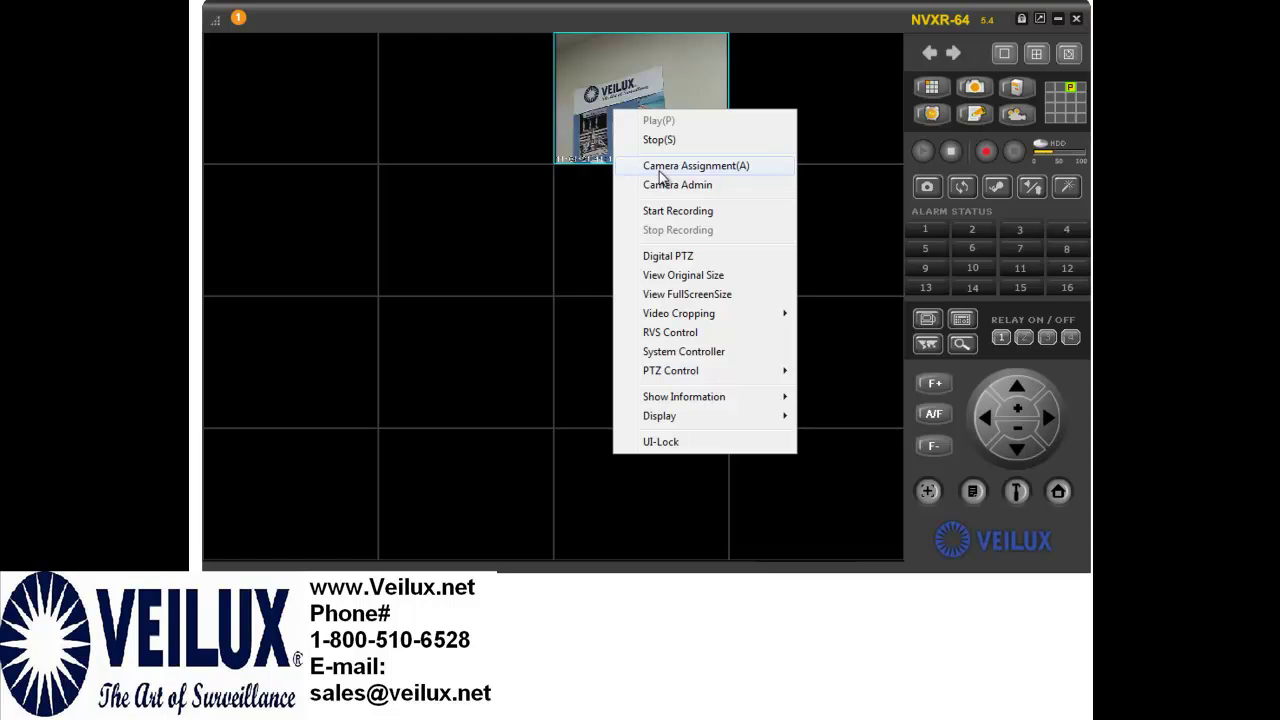
# - Set Address Manager row 3 to the PTZ Camera at 10.0.10.38 and apply it
pyautogui.click(660, 167)
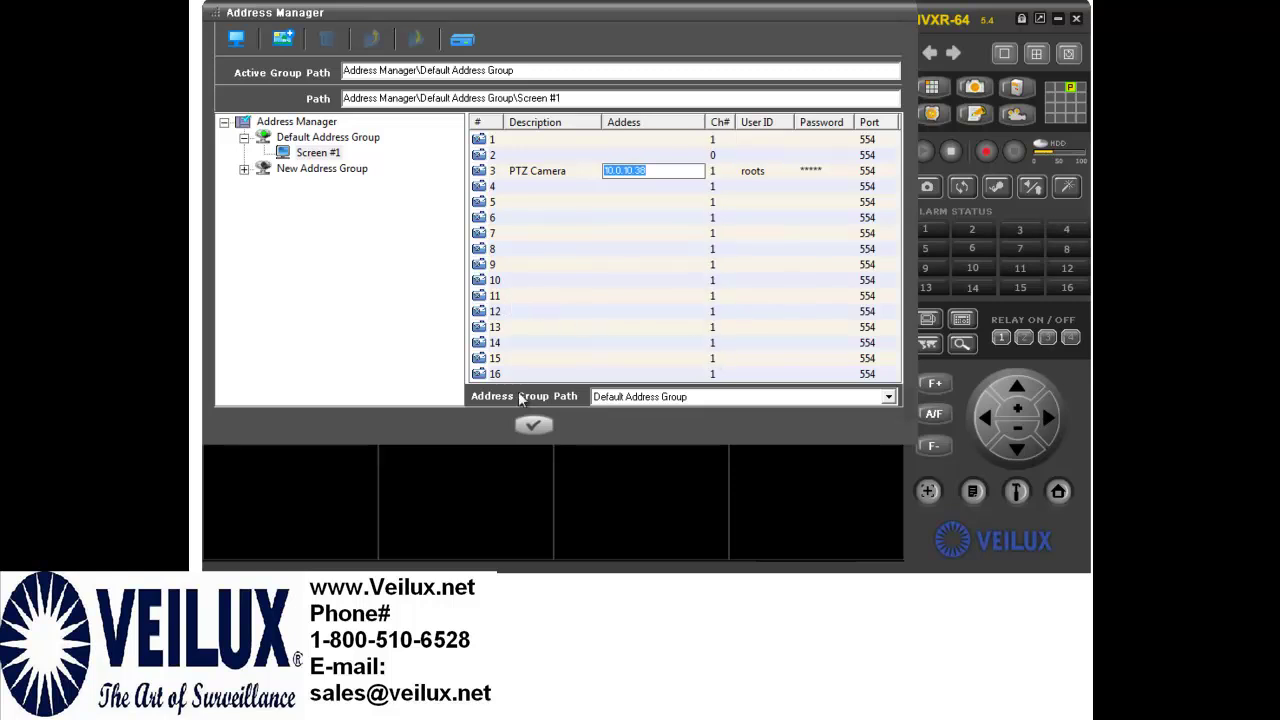
pyautogui.click(531, 427)
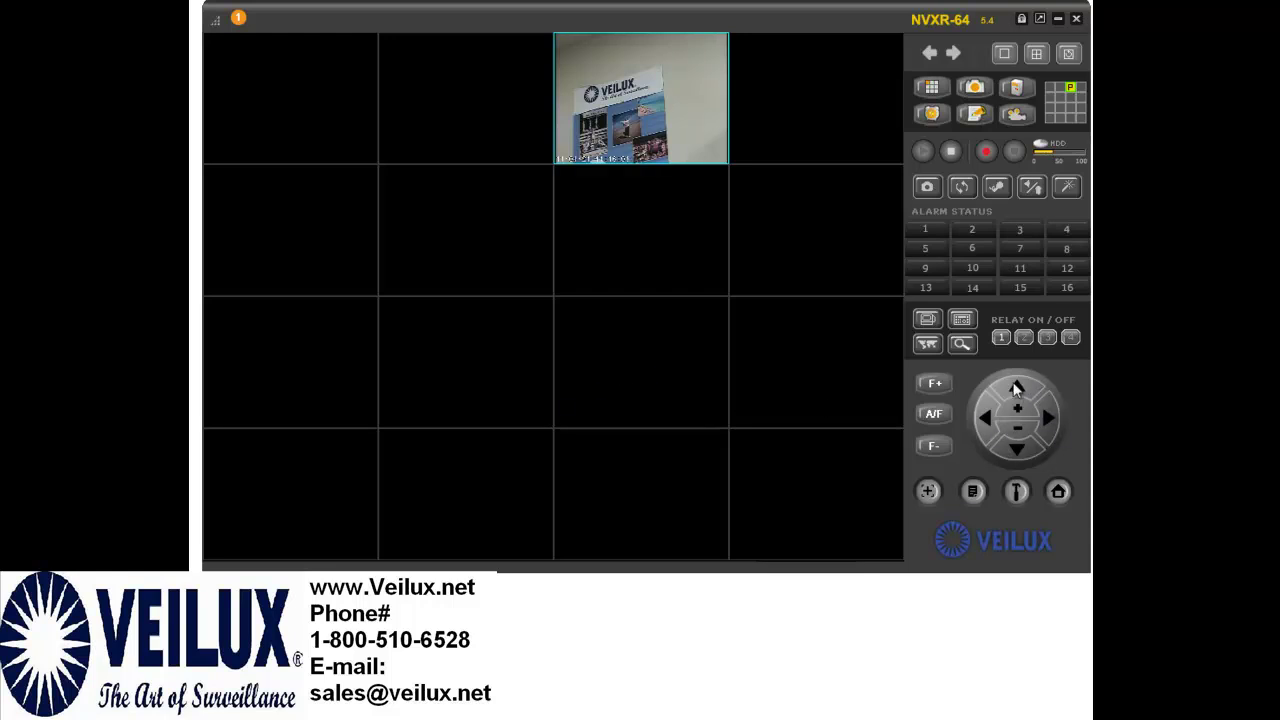
# - Log in to the camera web admin at 10.0.10.38 with the admin user name and password
pyautogui.click(1065, 190)
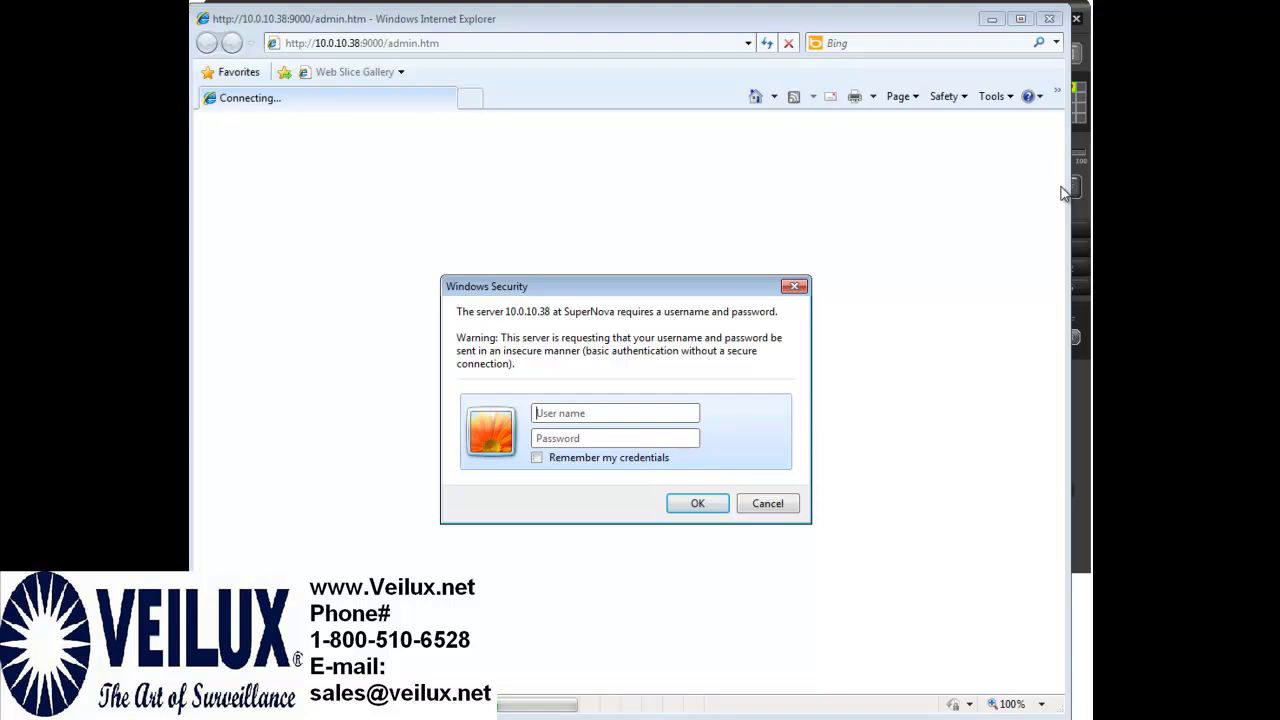
pyautogui.write('root')
pyautogui.click(600, 437)
pyautogui.write('a')
pyautogui.click(678, 504)
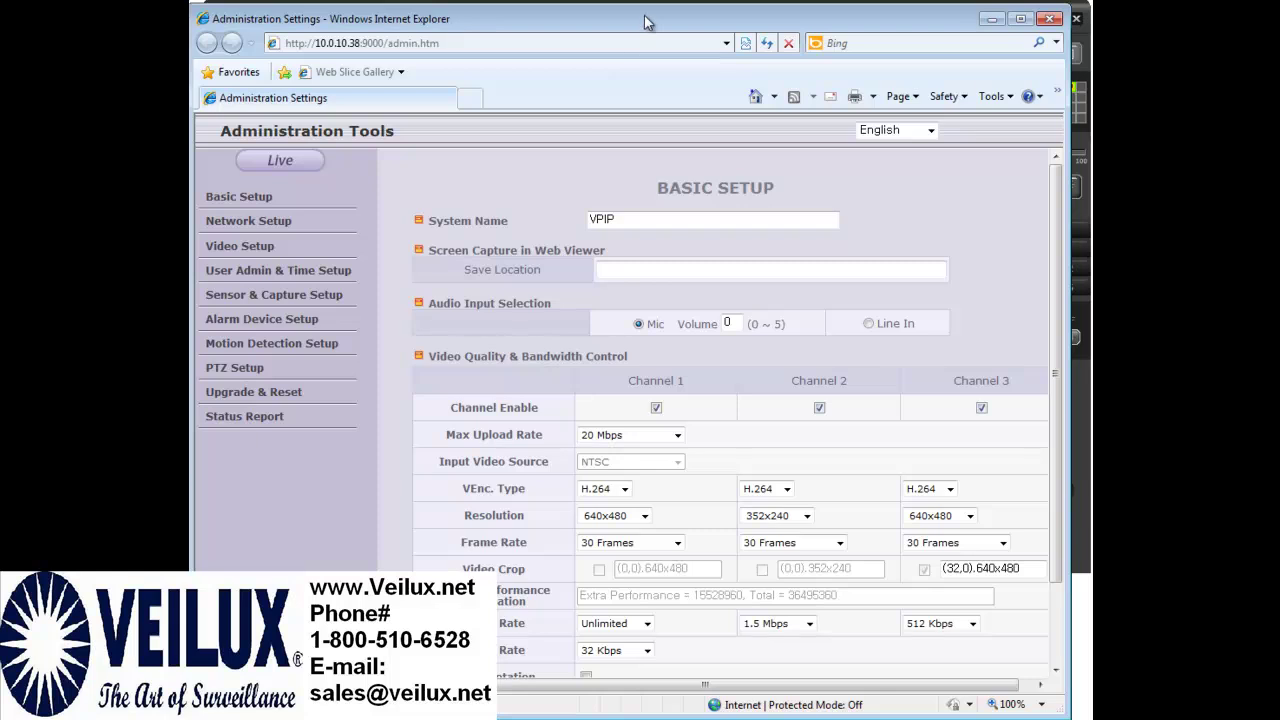
# - Confirm PTZ Setup shows PTZ Device ID 3, then close the browser
pyautogui.click(236, 370)
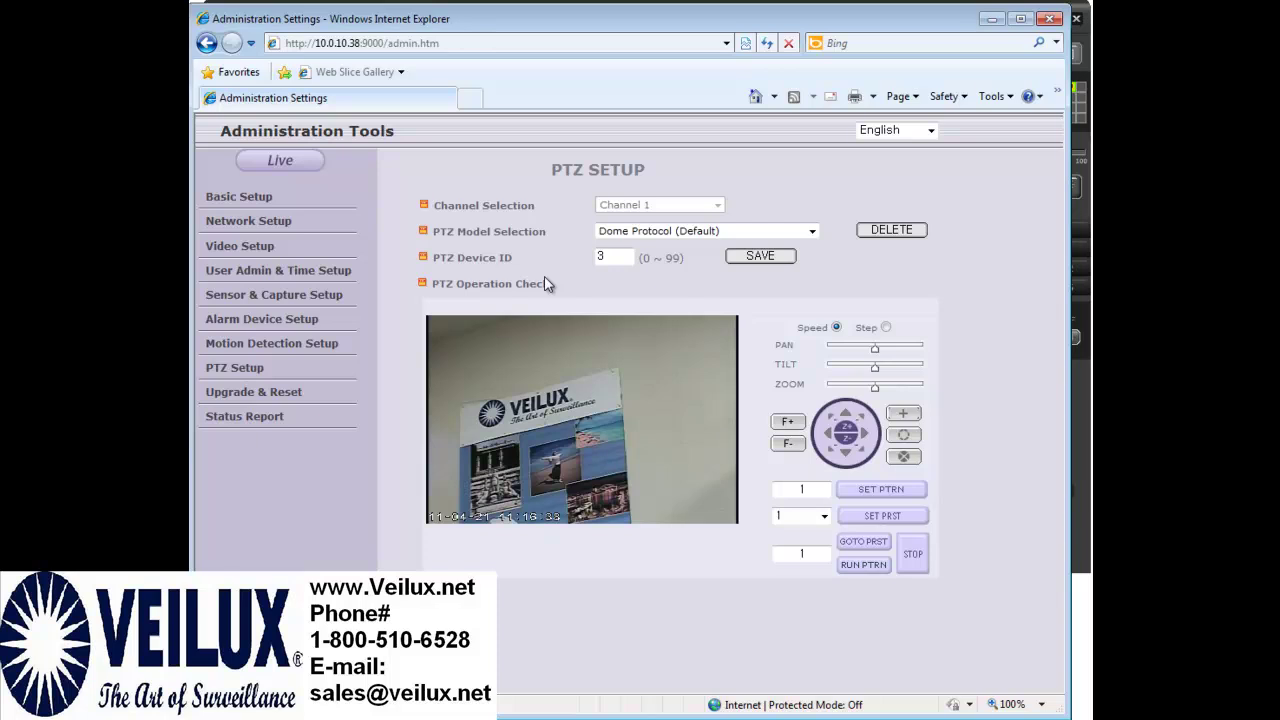
pyautogui.moveTo(615, 257); pyautogui.dragTo(588, 249)
pyautogui.click(606, 258)
pyautogui.click(1050, 19)
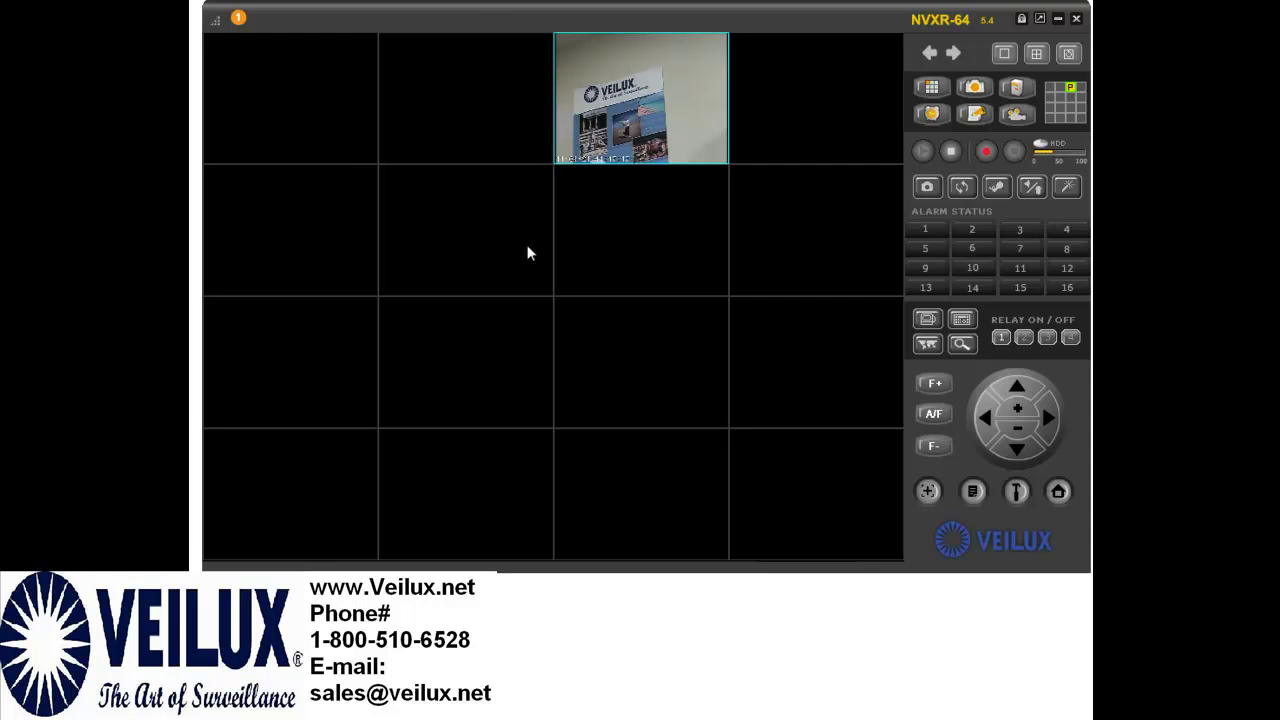
# - Log back in with a corrected user name, recheck PTZ Device ID 3, then close the browser
pyautogui.click(1066, 186)
pyautogui.moveTo(257, 12); pyautogui.dragTo(736, 287)
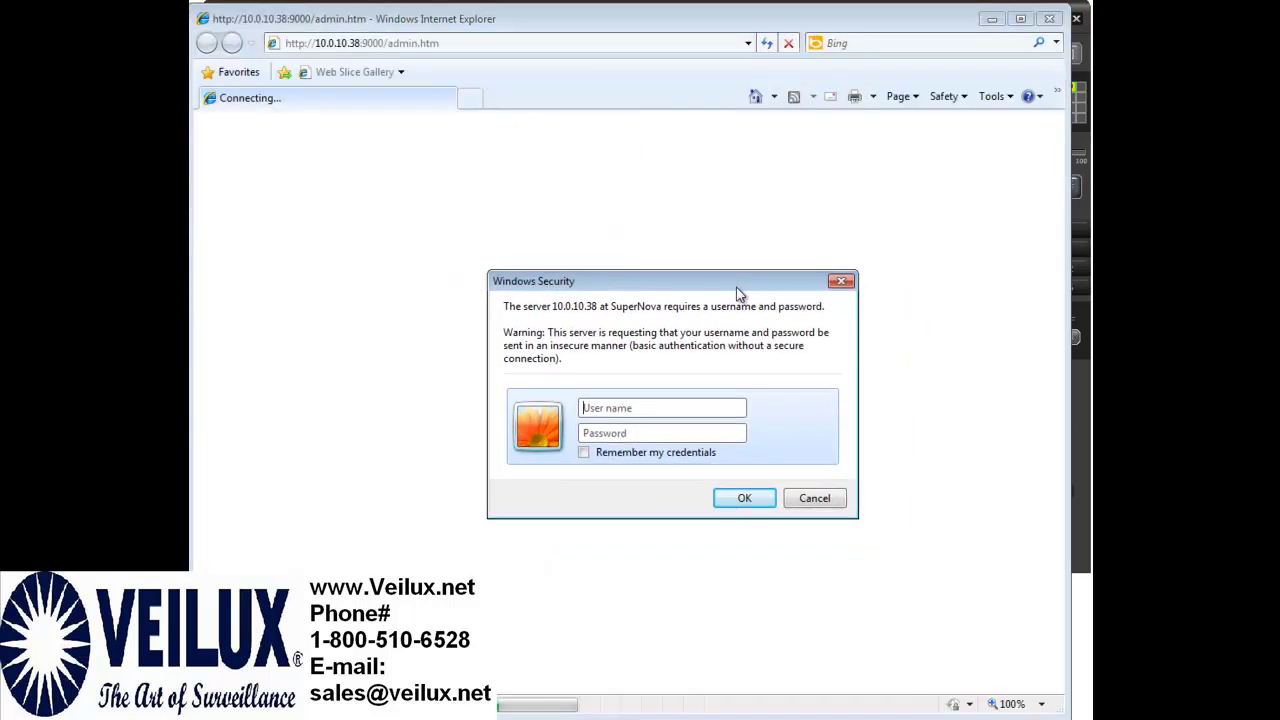
pyautogui.click(663, 402)
pyautogui.write('roots')
pyautogui.press('BackSpace')
pyautogui.click(642, 433)
pyautogui.write('admin')
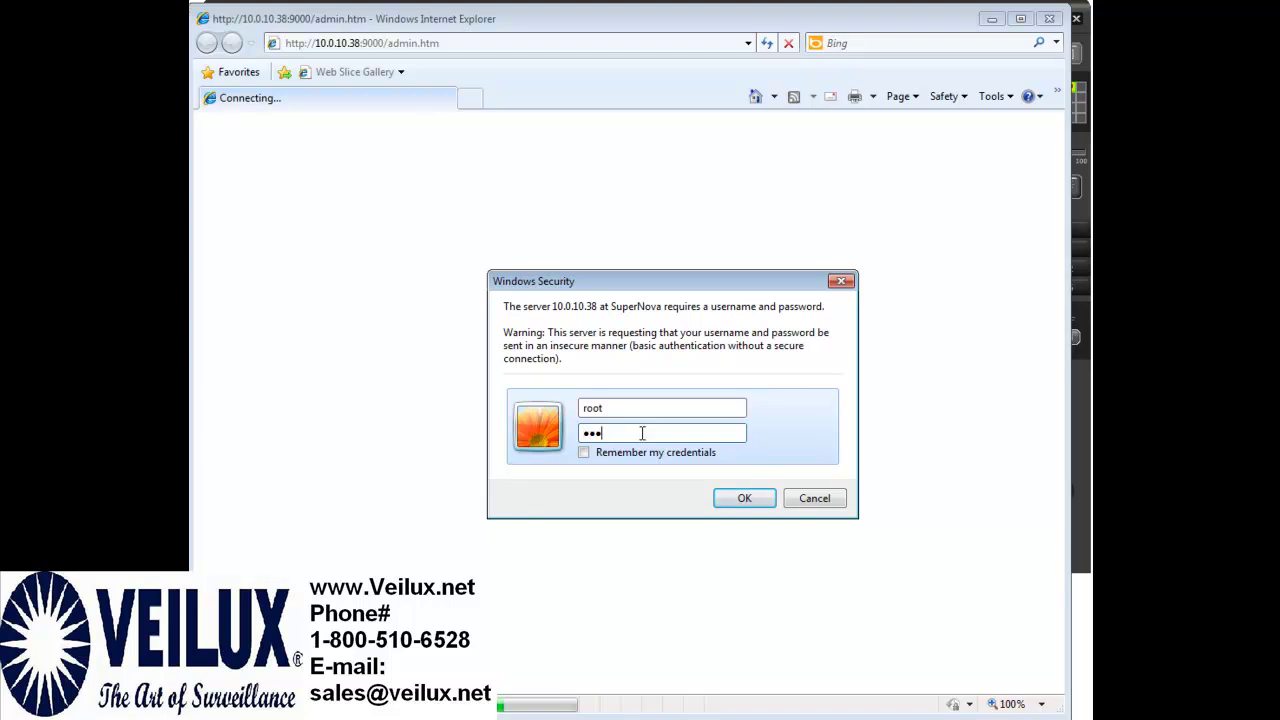
pyautogui.click(731, 497)
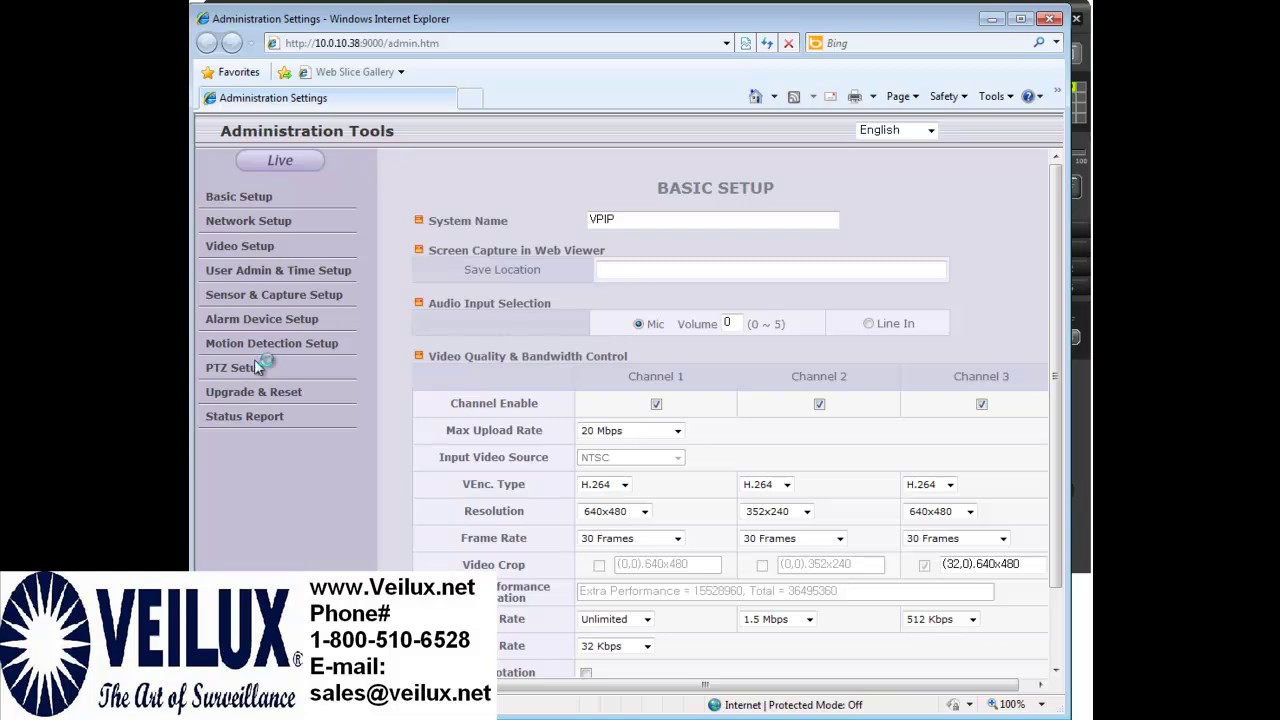
pyautogui.click(235, 368)
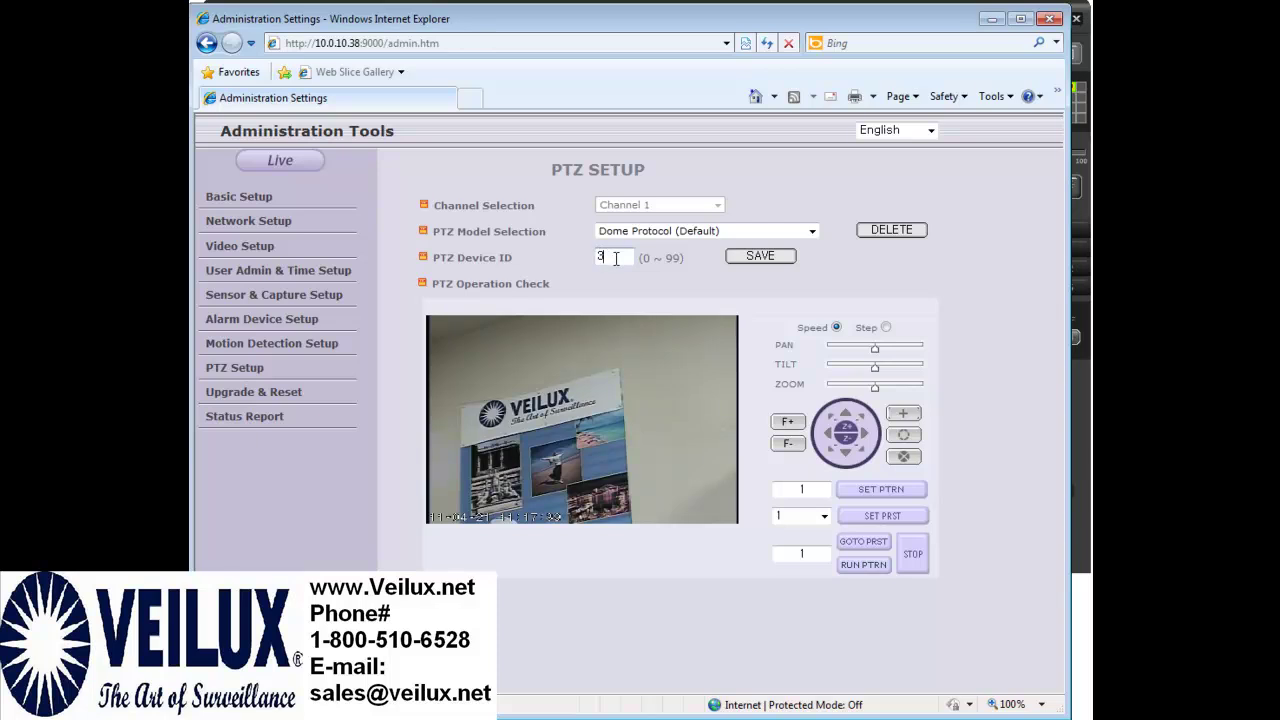
pyautogui.click(1049, 18)
# - Select several empty tiles across the top two rows of the 16-channel grid
pyautogui.click(309, 118)
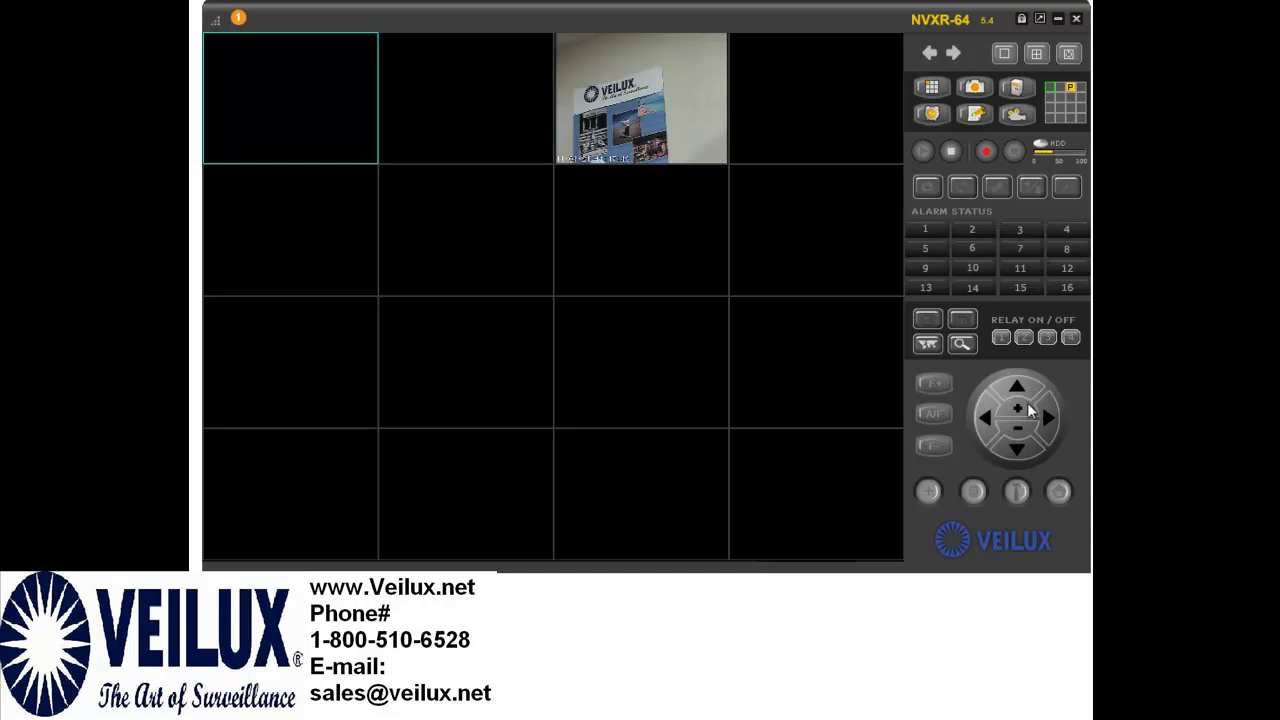
pyautogui.click(466, 92)
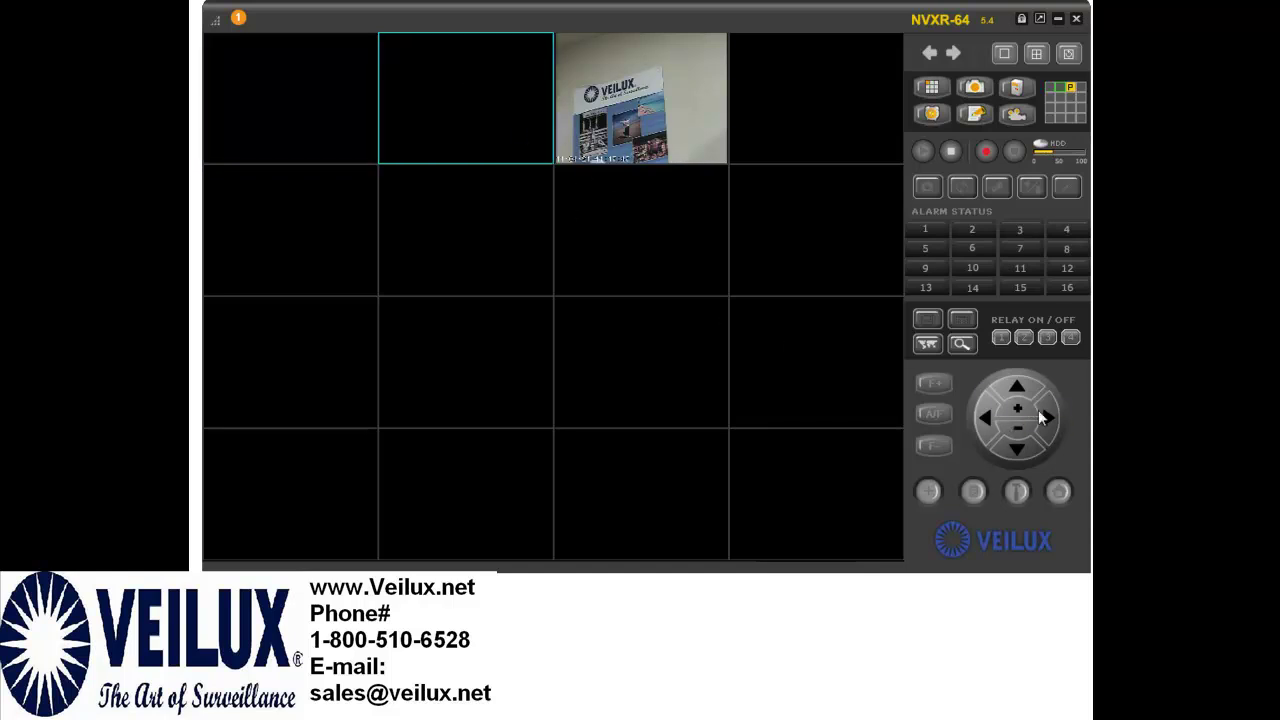
pyautogui.click(686, 174)
pyautogui.click(698, 118)
pyautogui.click(740, 132)
pyautogui.click(774, 194)
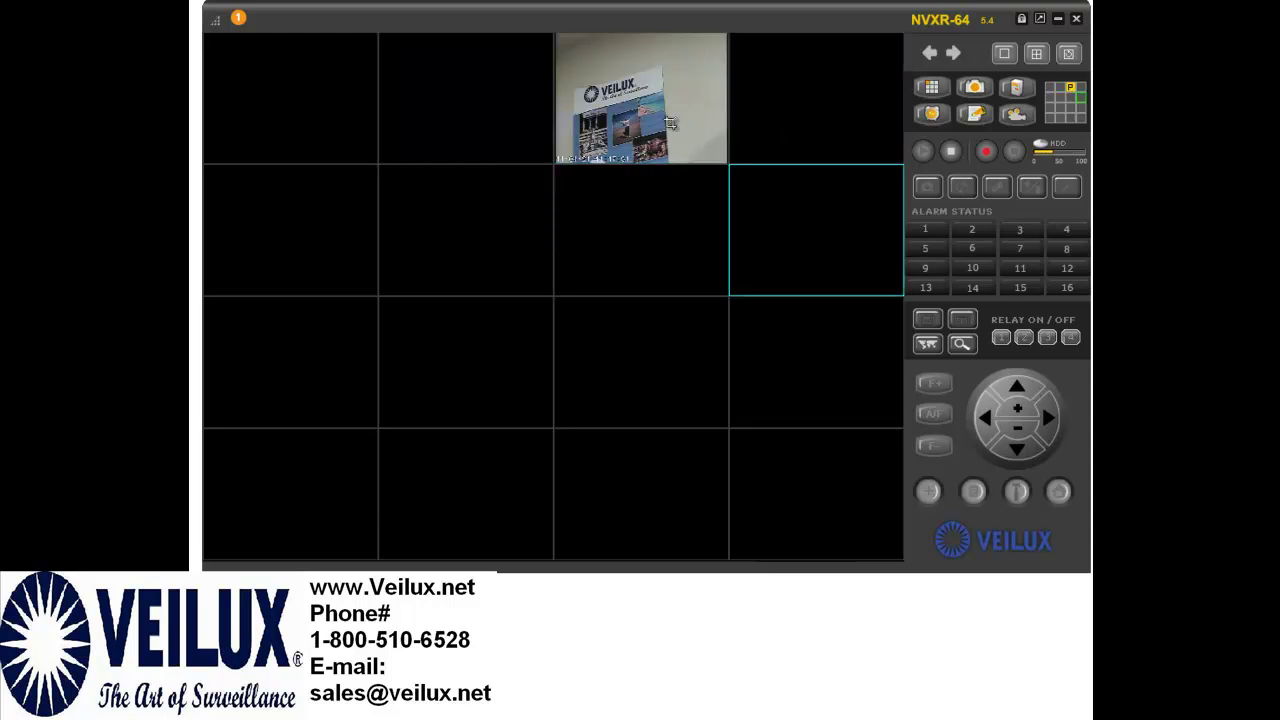
# - Select the PTZ camera's tile and zoom its view in, then back out
pyautogui.click(660, 104)
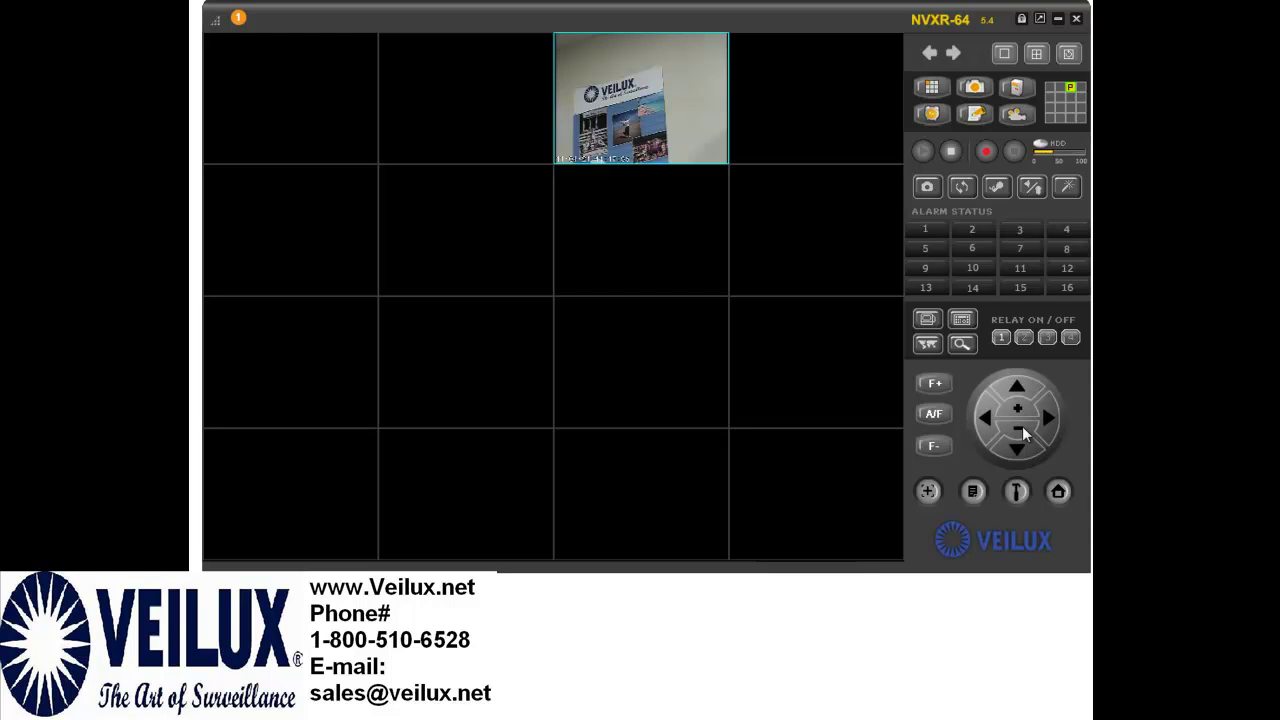
pyautogui.click(1020, 407)
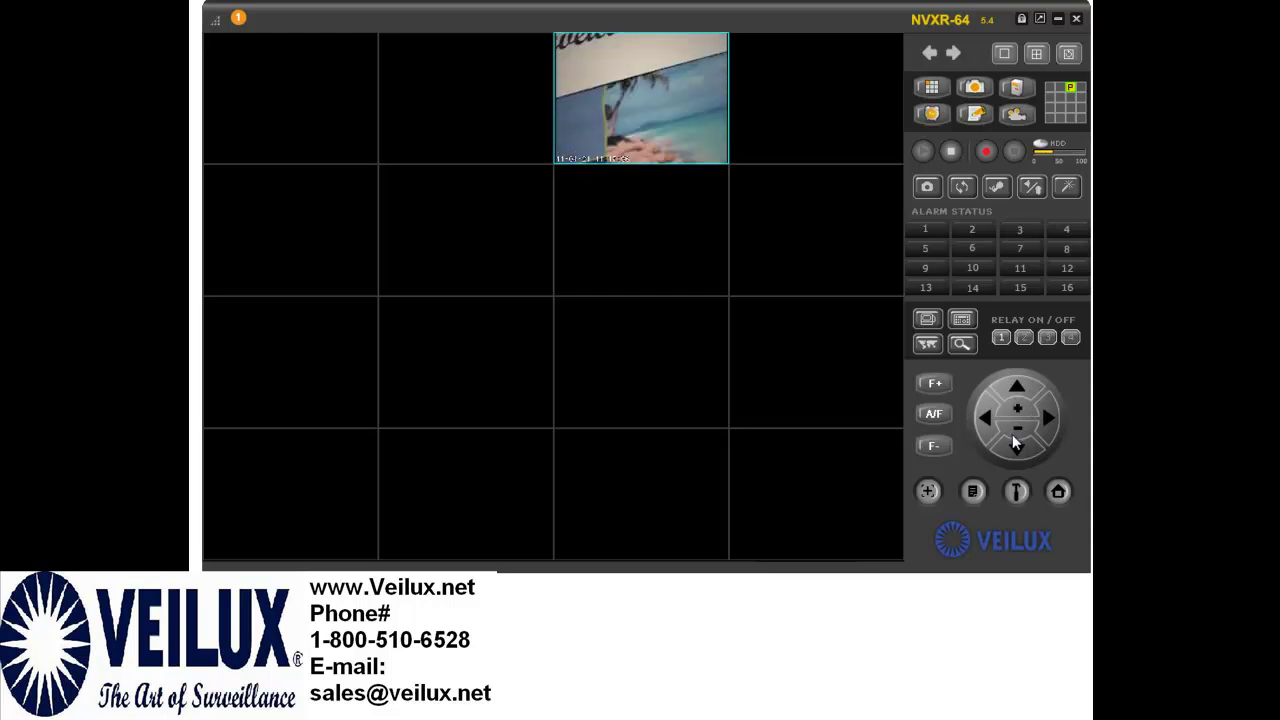
pyautogui.click(1017, 429)
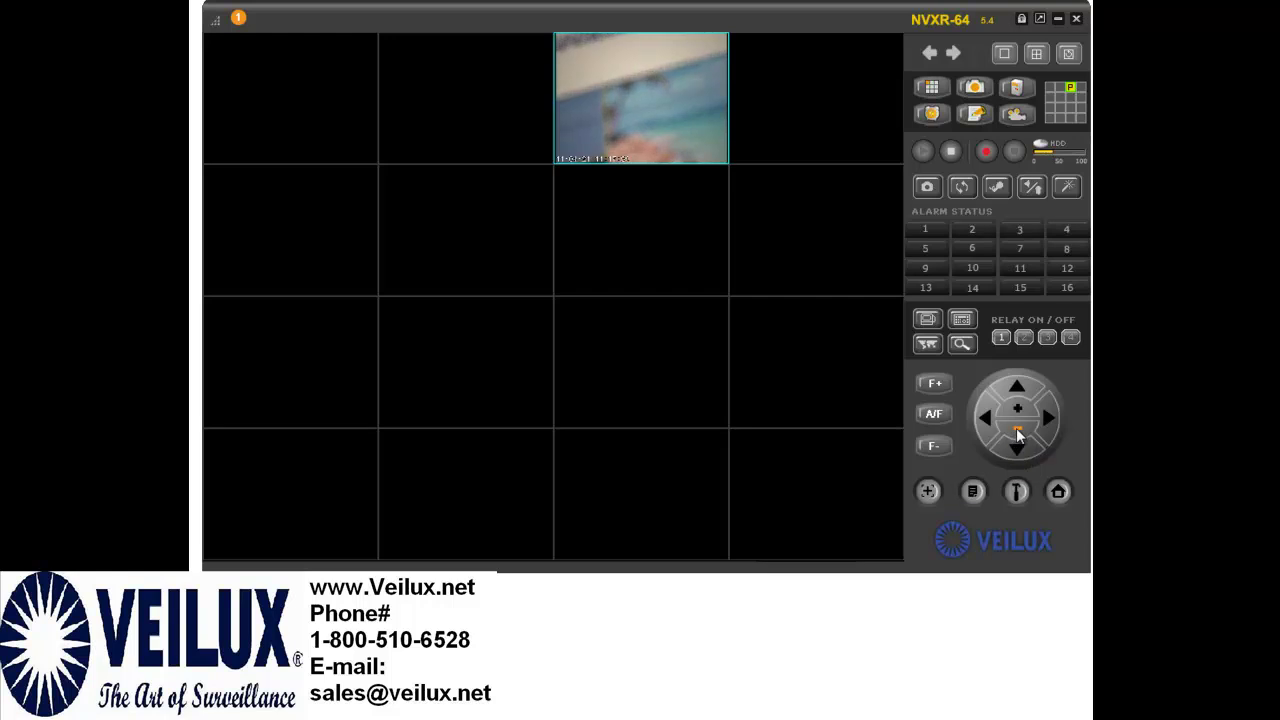